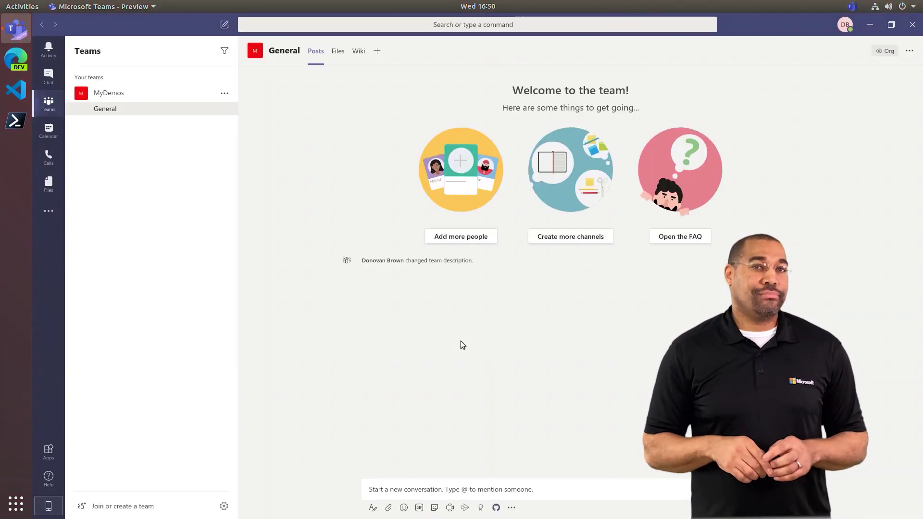
- Go to the 15–19 June calendar week and add the suggested colleague as an attendee
left_click(58, 129)
left_click(143, 75)
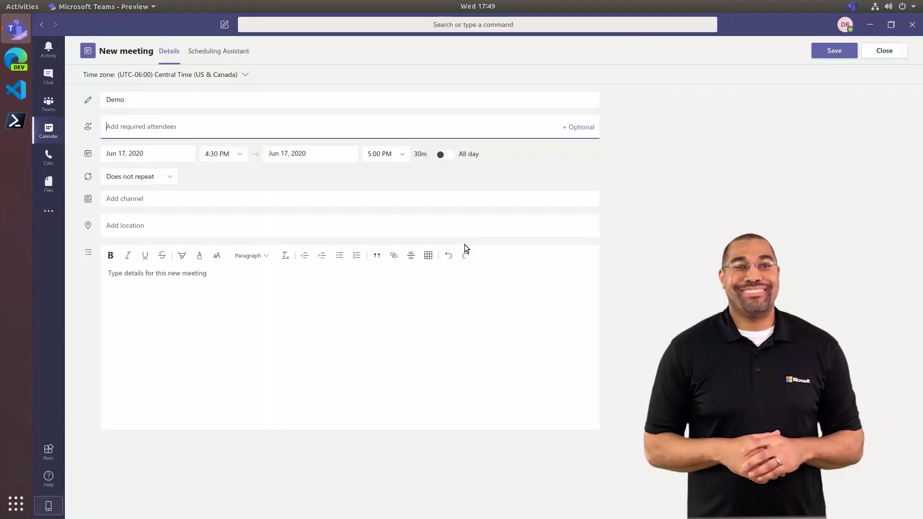
type("scot")
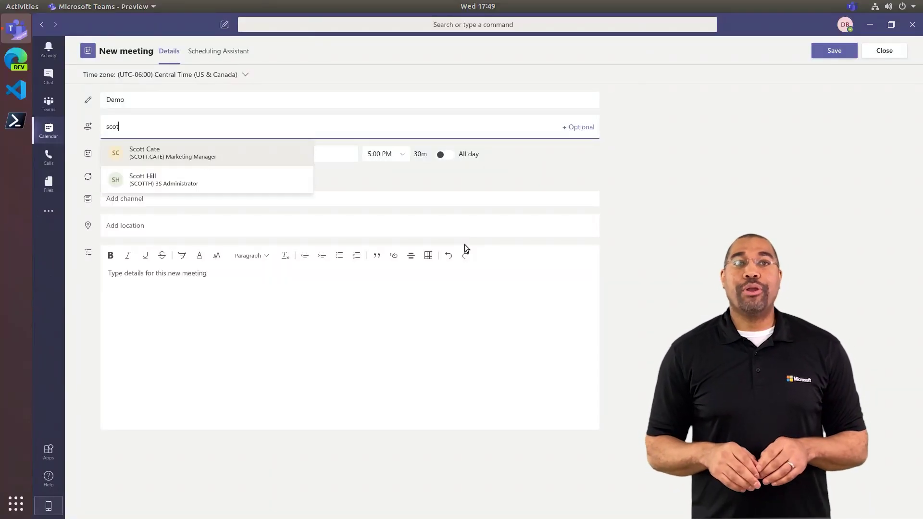
key("Return")
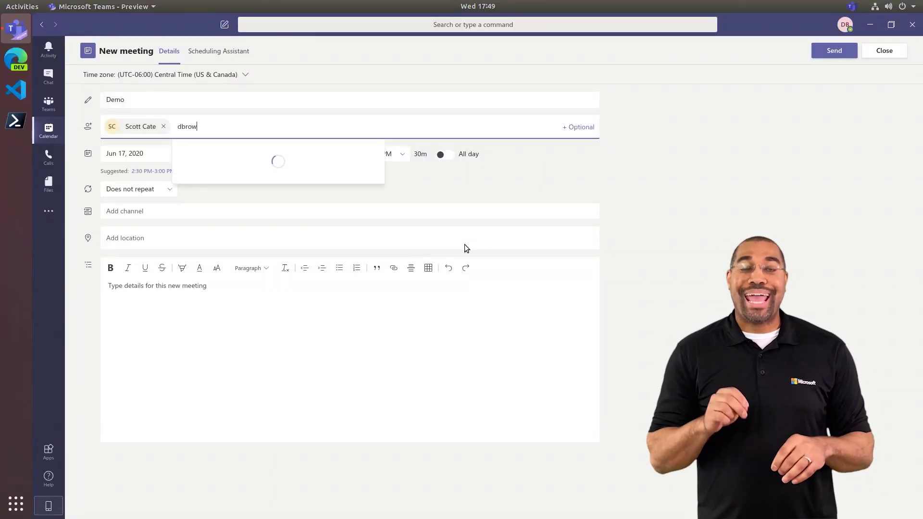
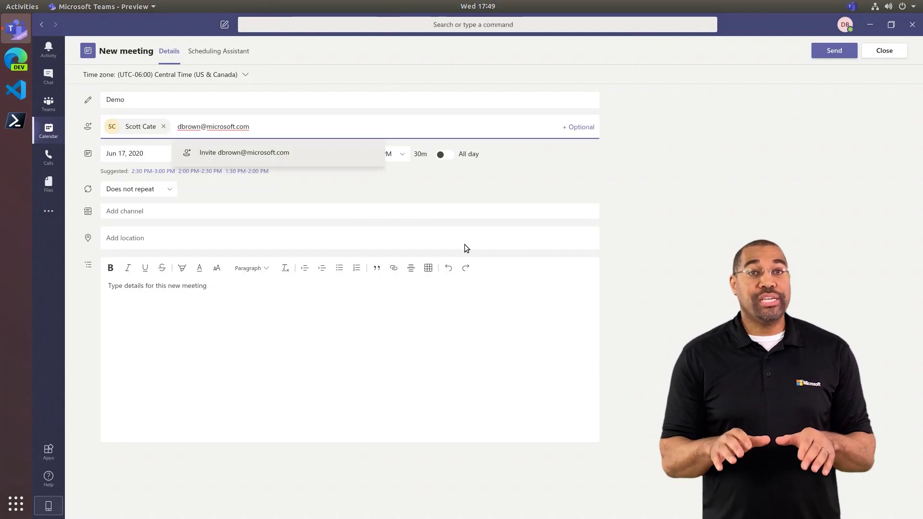
- Invite the external guest by e-mail address and send the Demo meeting invitation
left_click(291, 154)
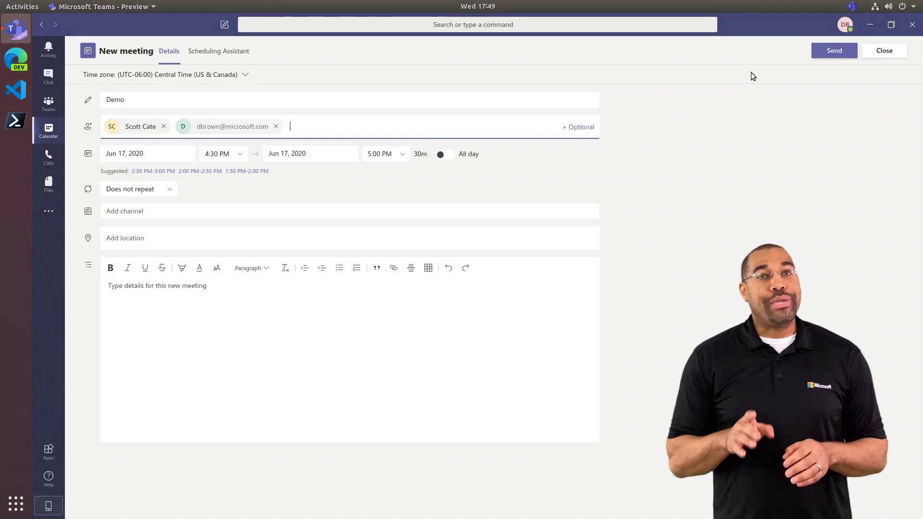
left_click(840, 57)
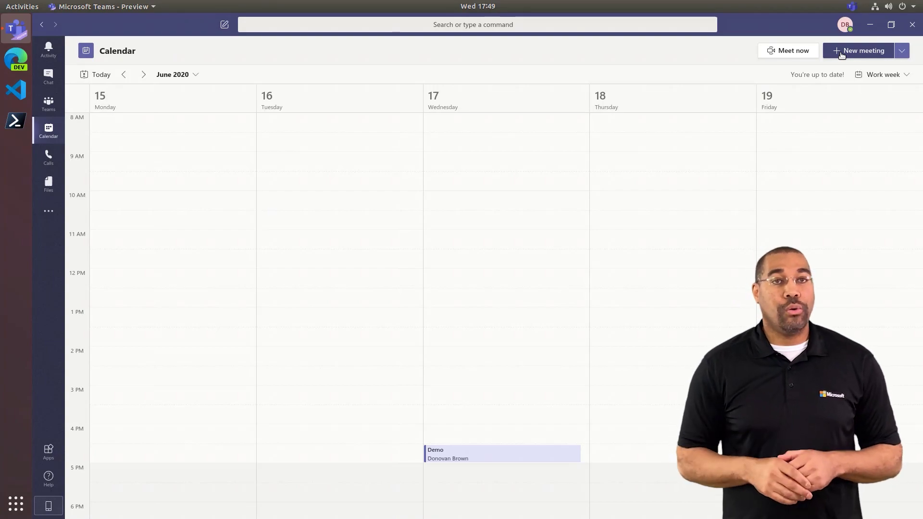
- Open the Demo meeting's options and let everyone bypass the lobby
left_click(527, 457)
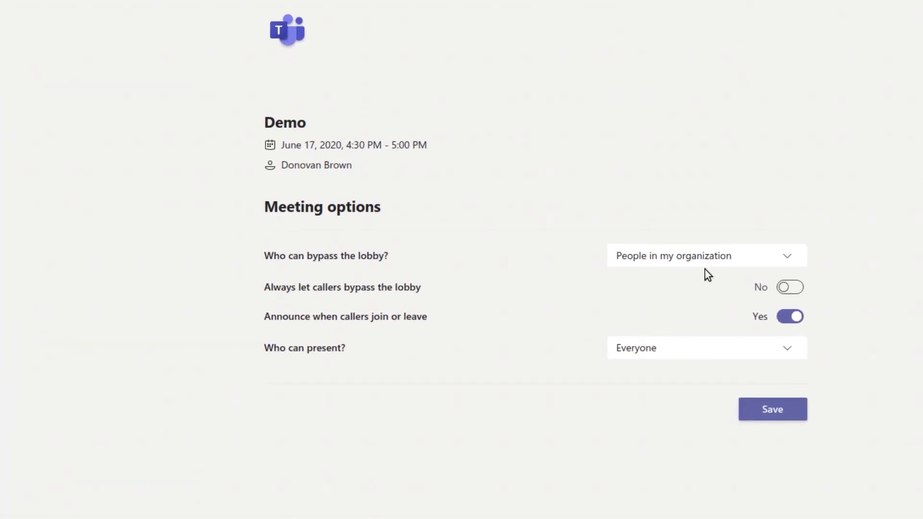
left_click(560, 206)
left_click(674, 284)
- Limit presenting to specific people, make the colleague the presenter, and save the options
left_click(732, 349)
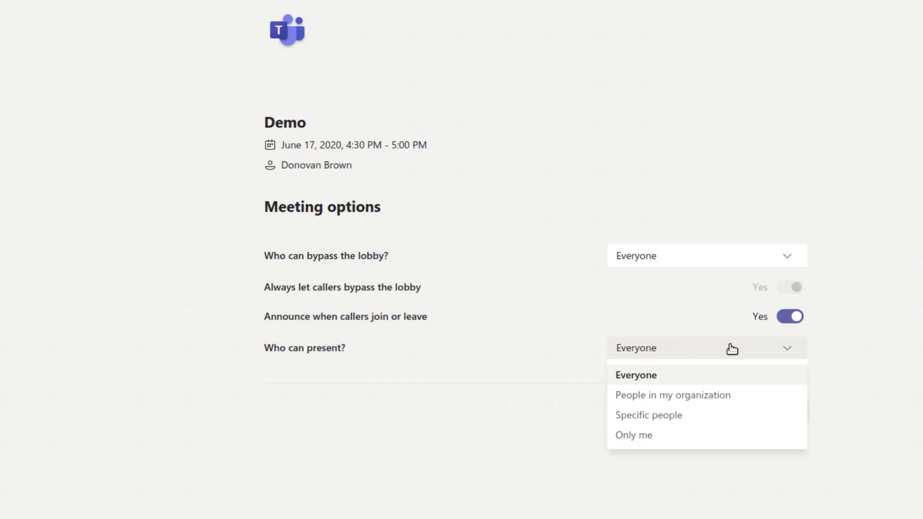
left_click(695, 419)
left_click(759, 376)
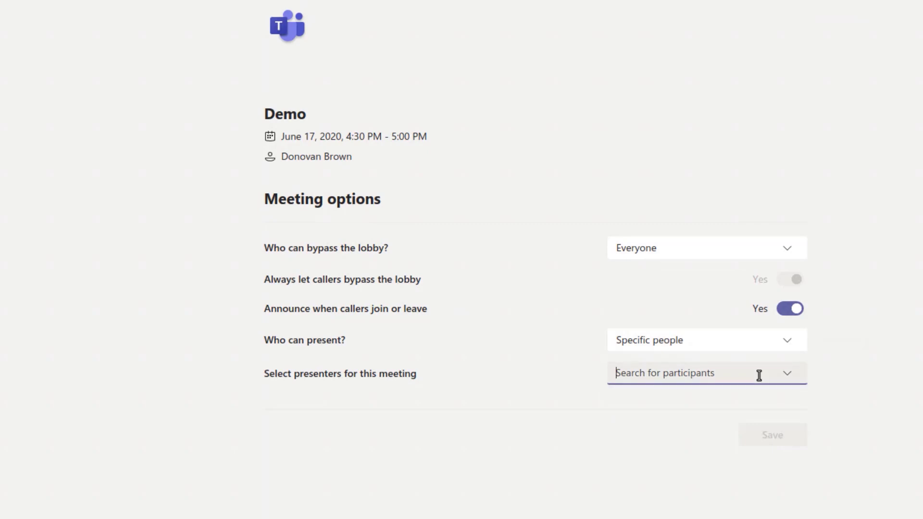
left_click(789, 375)
left_click(715, 409)
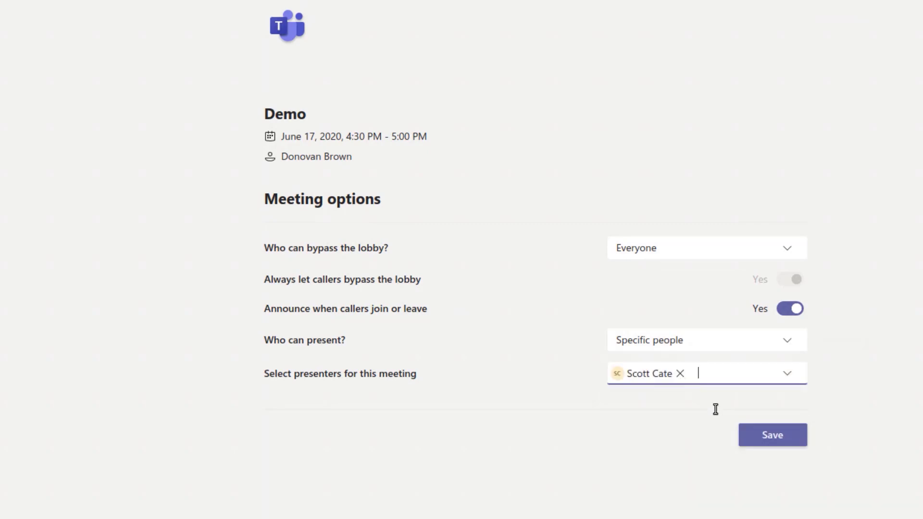
left_click(770, 439)
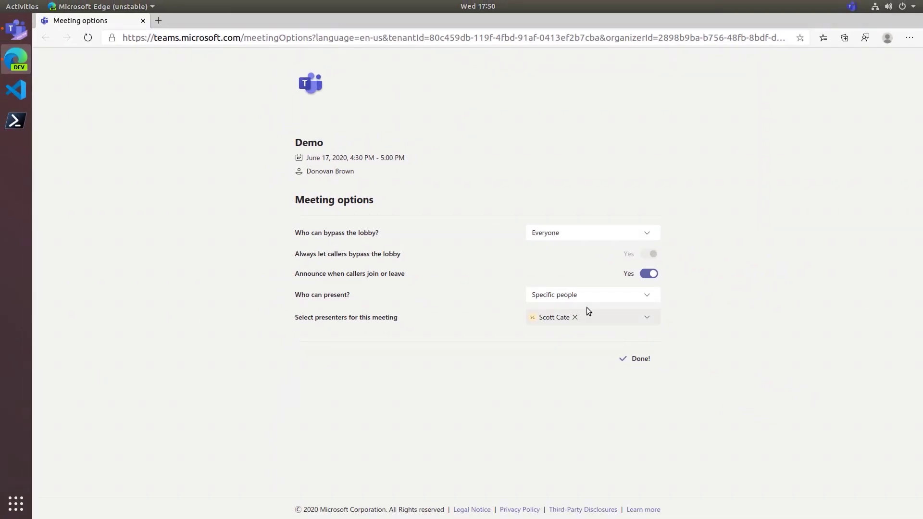
- Close the meeting options page and share Presentation.pptx in the Demo meeting
left_click(144, 20)
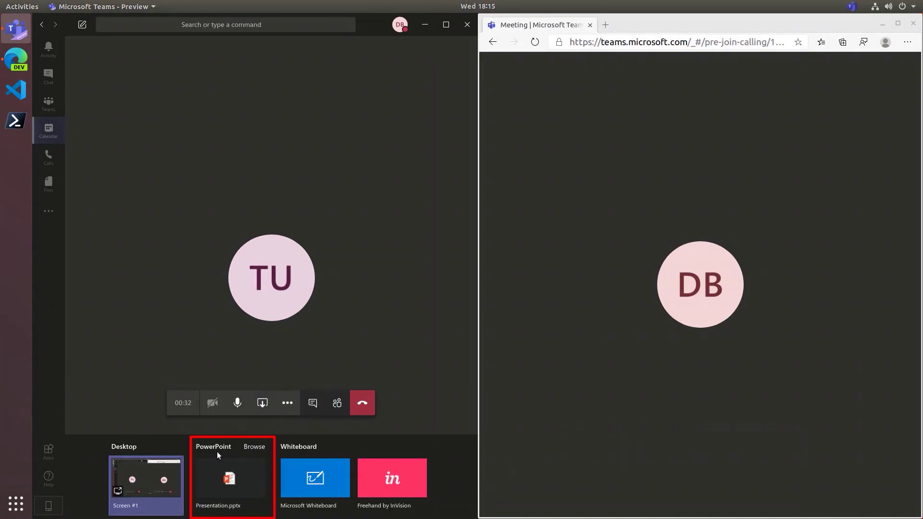
left_click(223, 476)
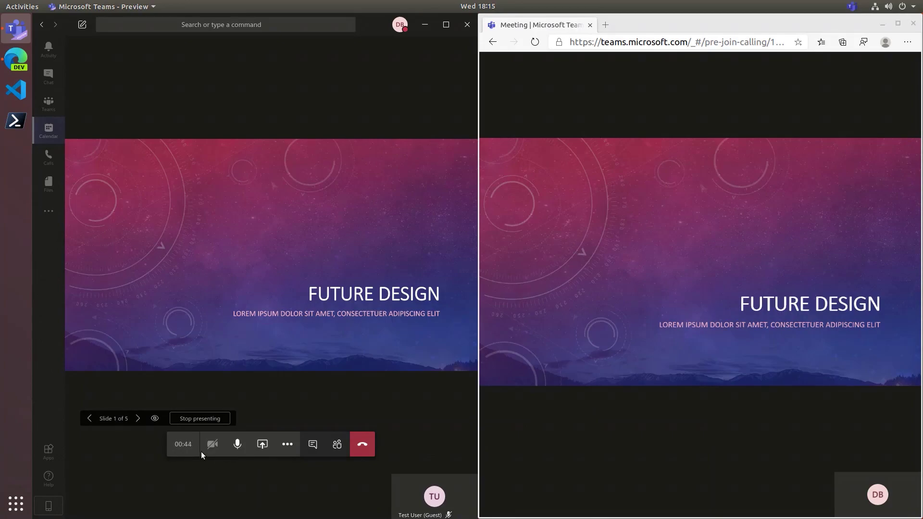
- Advance the deck to slide 3, then browse the guest's view privately ahead to slide 4
left_click(137, 419)
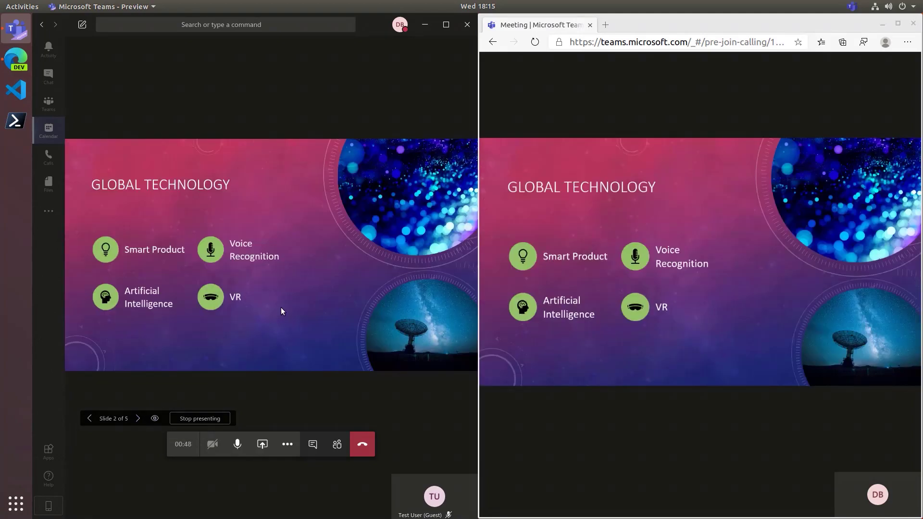
key("Right")
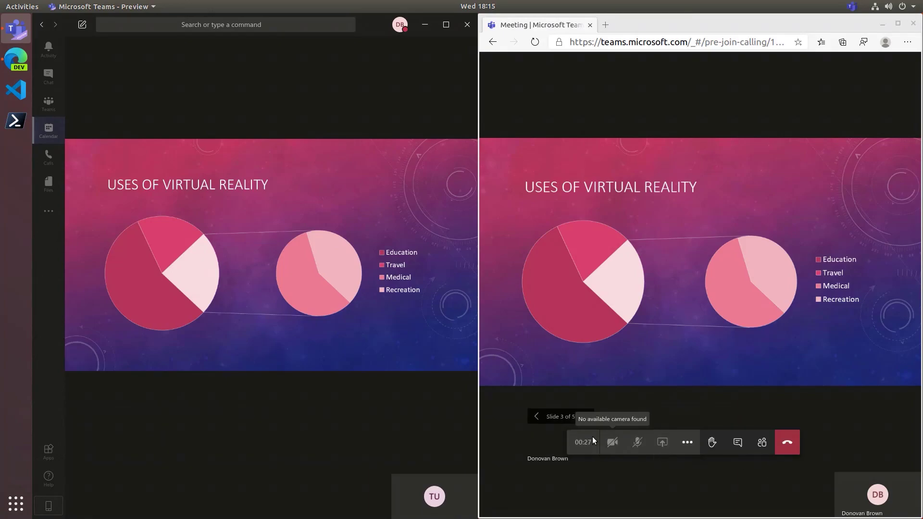
left_click(539, 418)
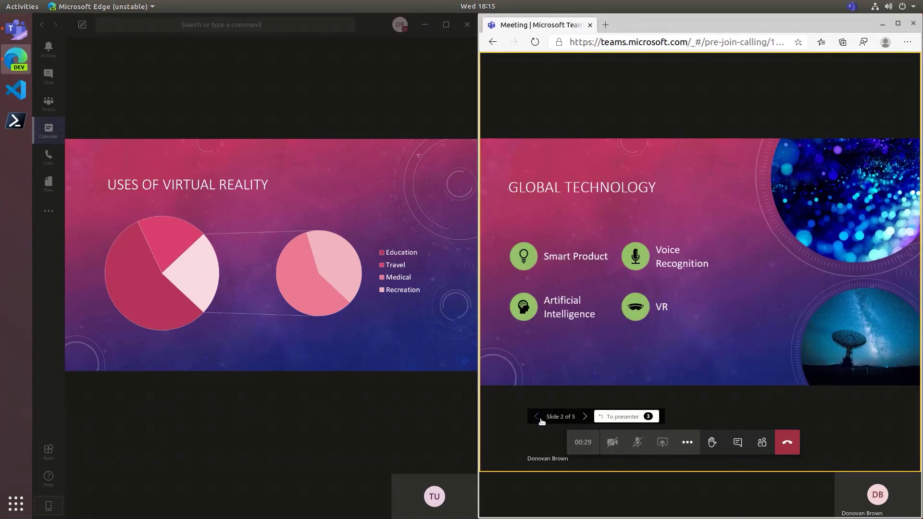
left_click(585, 418)
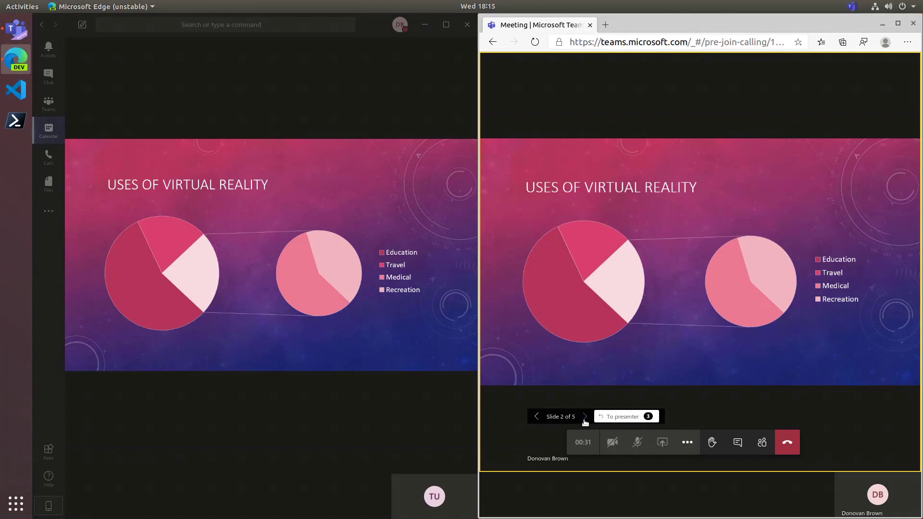
left_click(585, 418)
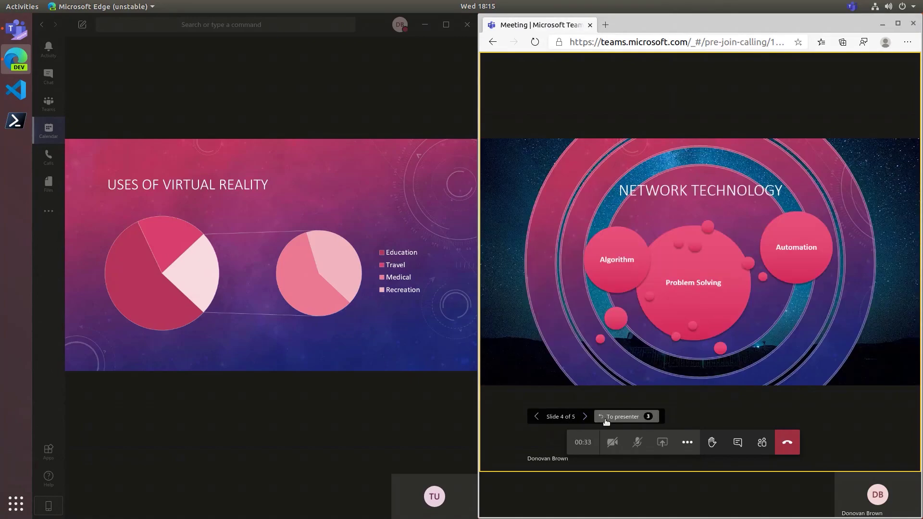
left_click(606, 421)
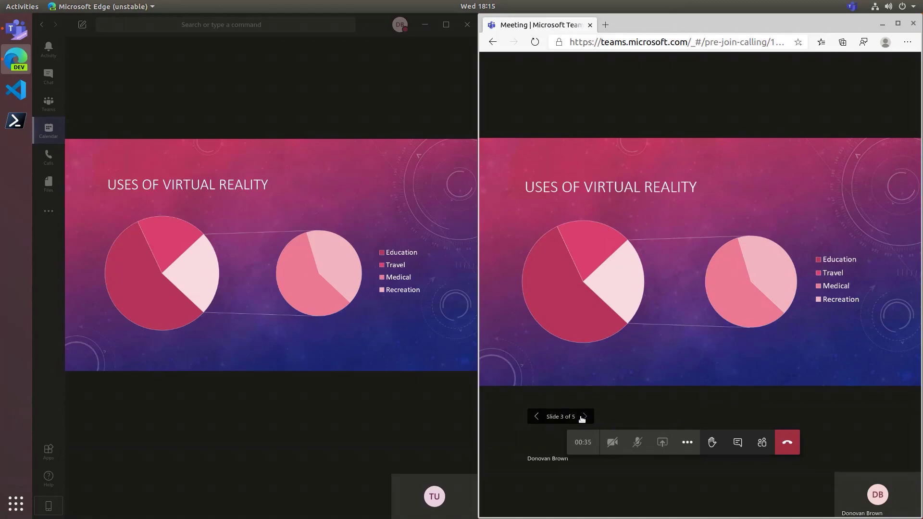
left_click(585, 417)
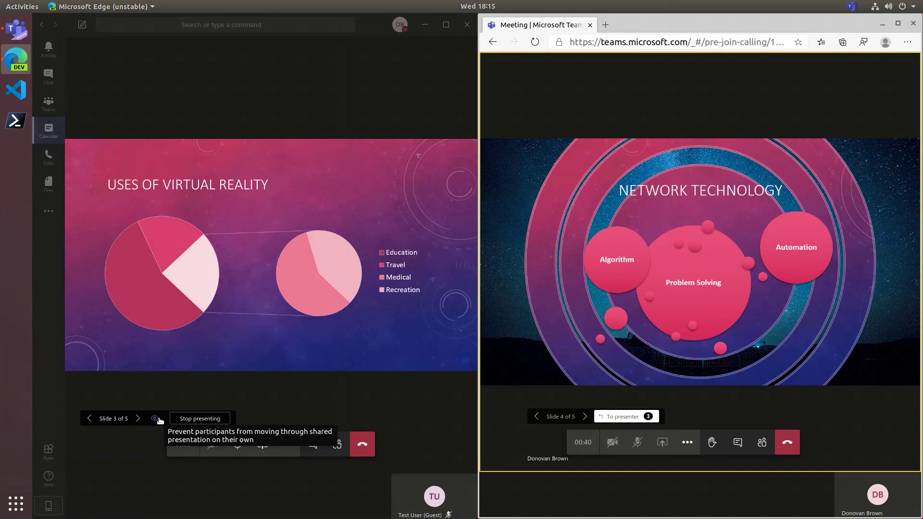
- Turn off private viewing, then step the deck back to slide 2 and forward to slide 3
left_click(154, 418)
left_click(89, 419)
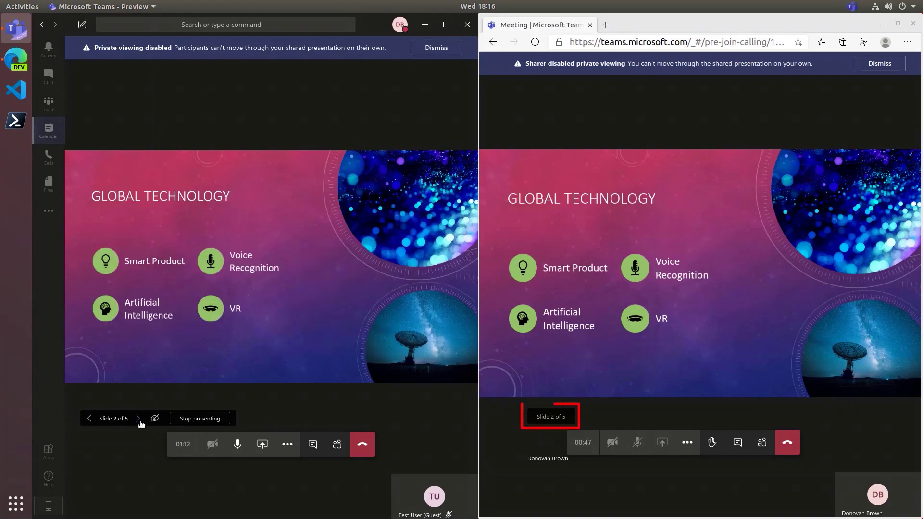
left_click(139, 420)
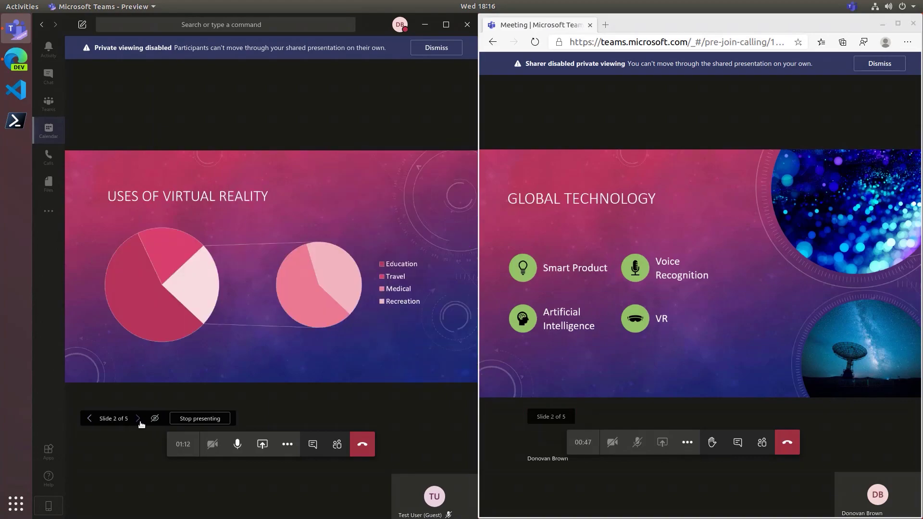
left_click(337, 445)
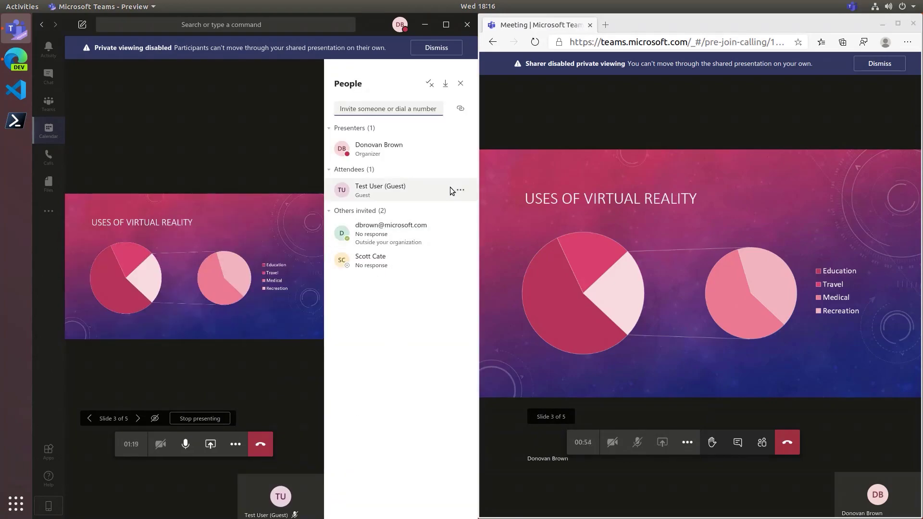
- Make the guest attendee a presenter and confirm the change
left_click(451, 190)
left_click(419, 258)
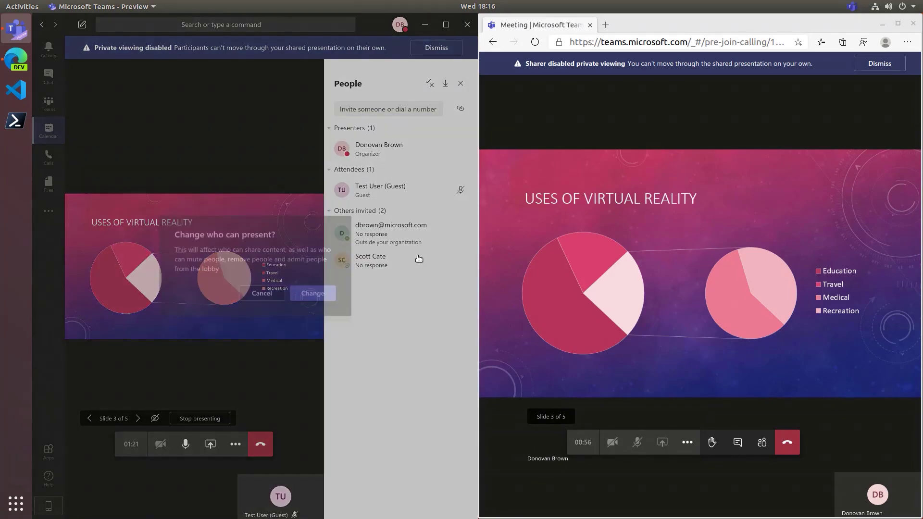
left_click(313, 292)
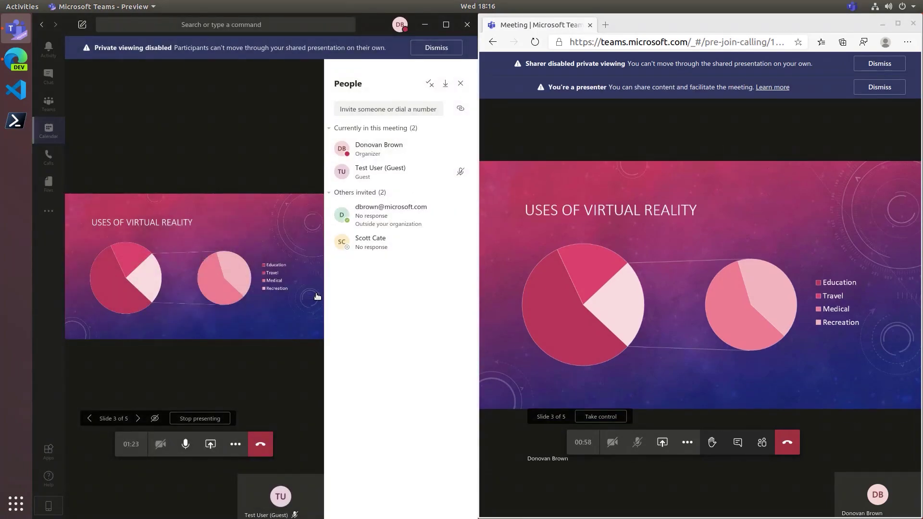
left_click(462, 85)
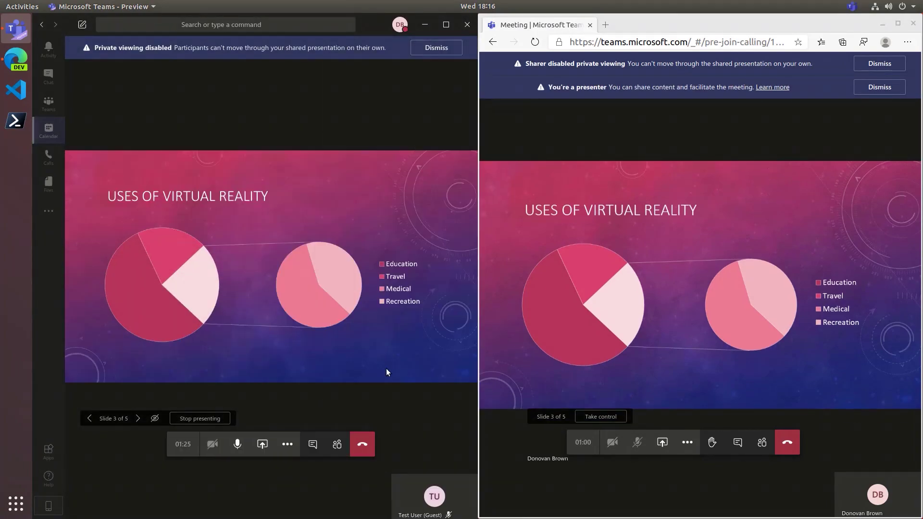
- Have the guest take control, move to slide 4 and back to slide 3, then retake control
left_click(589, 417)
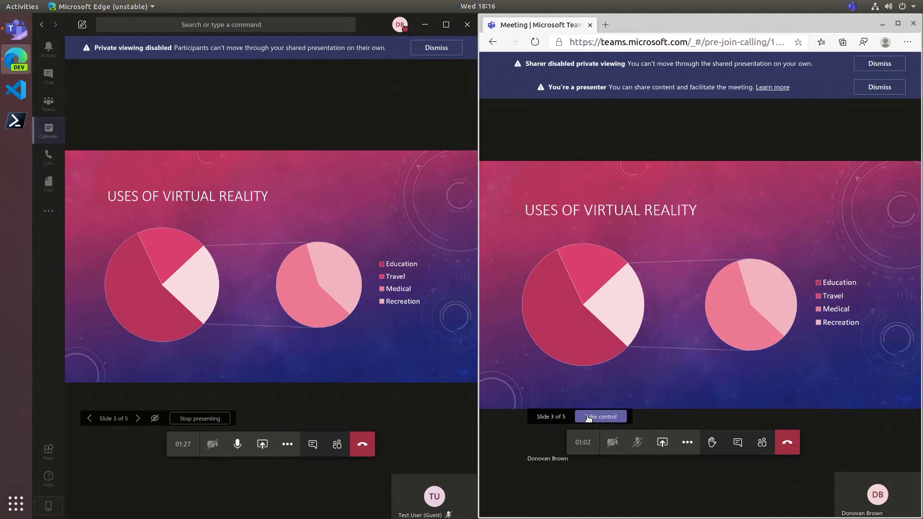
left_click(581, 417)
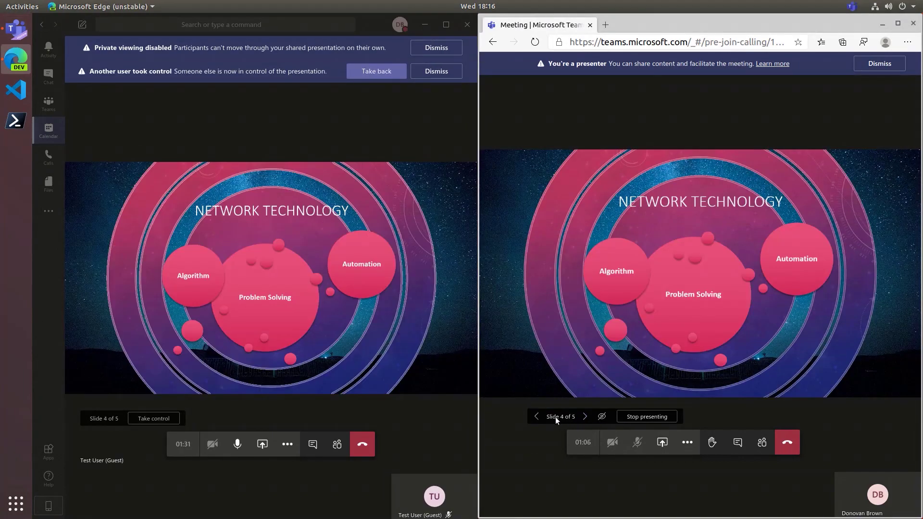
left_click(537, 417)
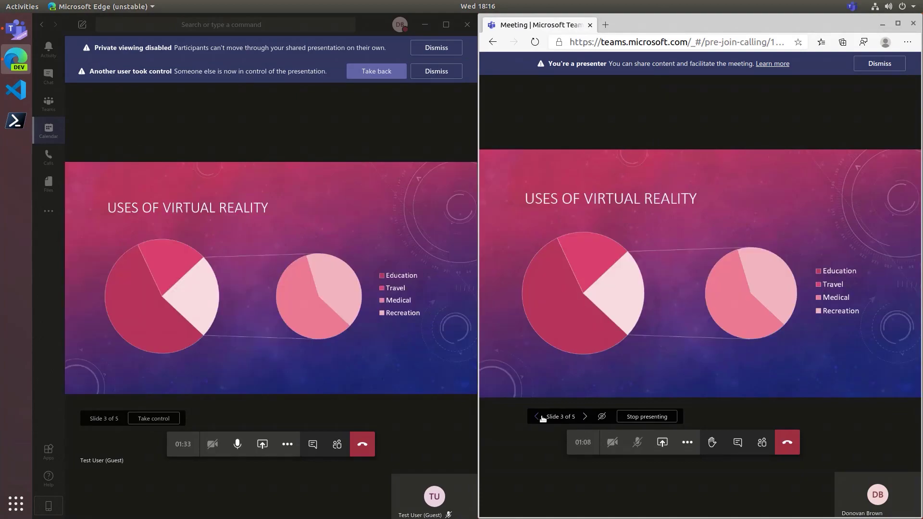
left_click(154, 419)
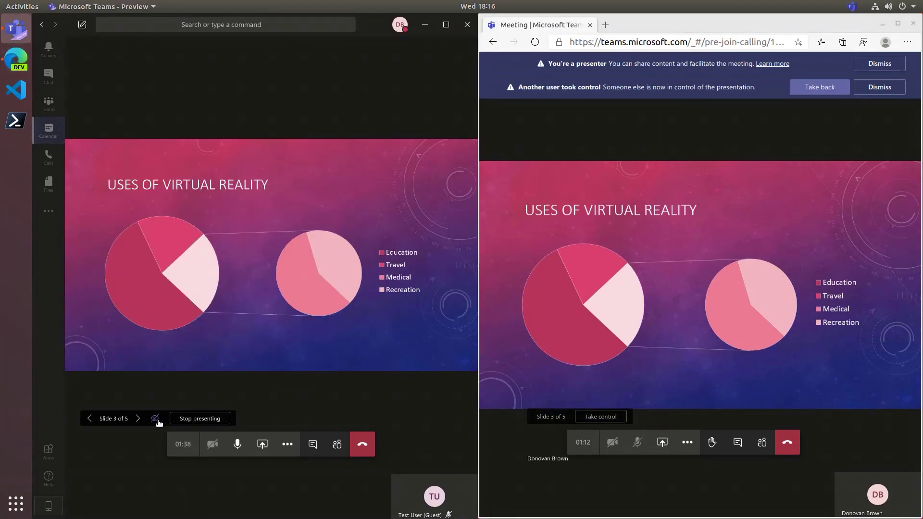
- Advance the organizer's presentation to slide 4, Network Technology
left_click(136, 419)
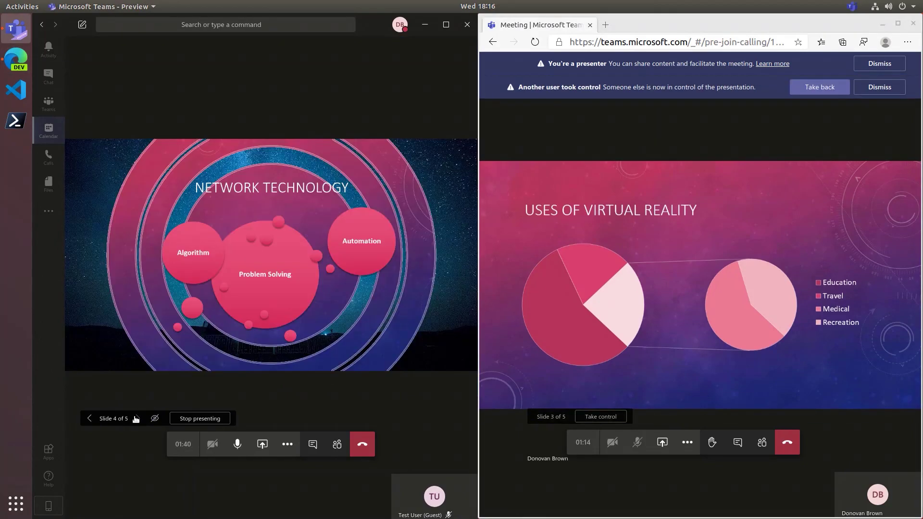